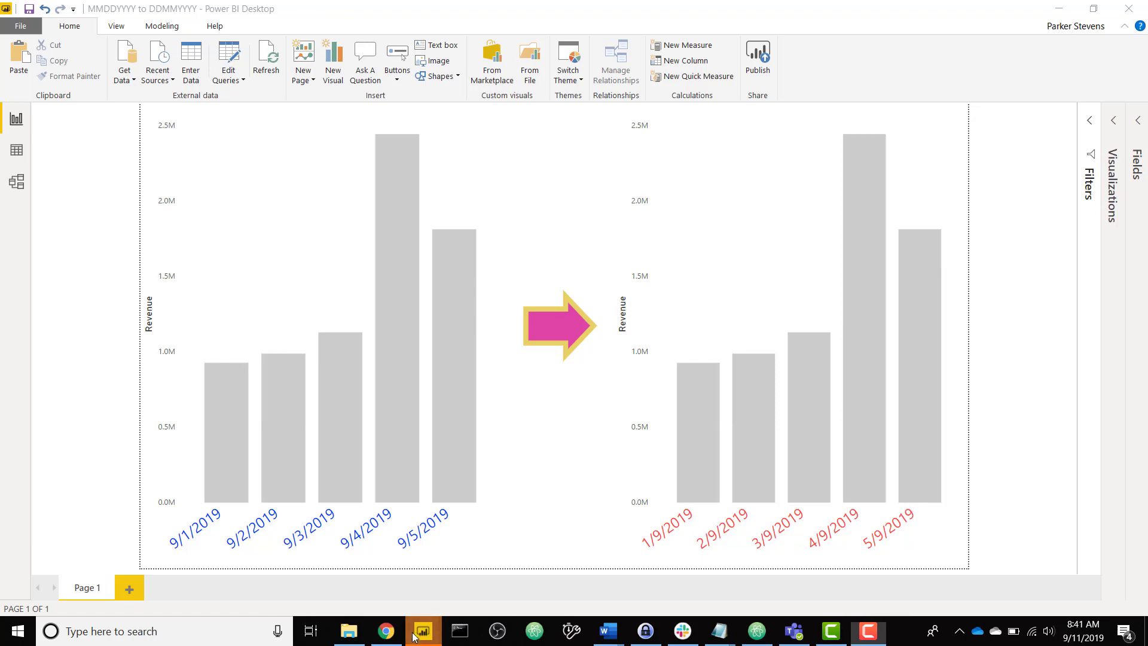
Insert a line chart on the Demo report page and enlarge it.
mouse_move(422, 631)
click(503, 570)
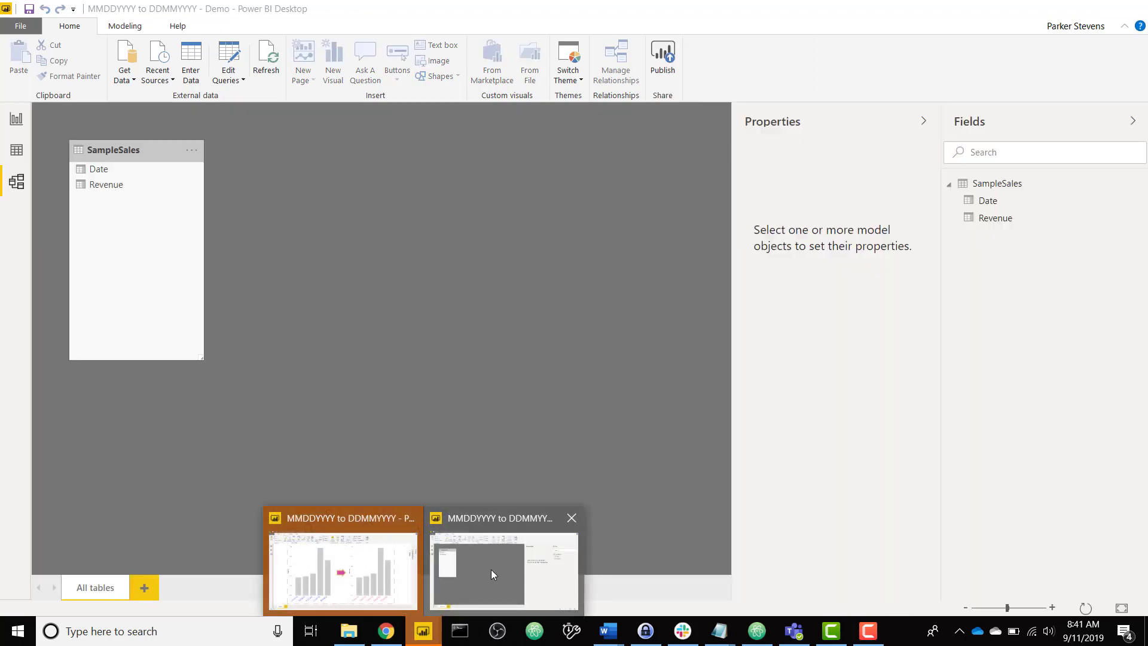
click(17, 120)
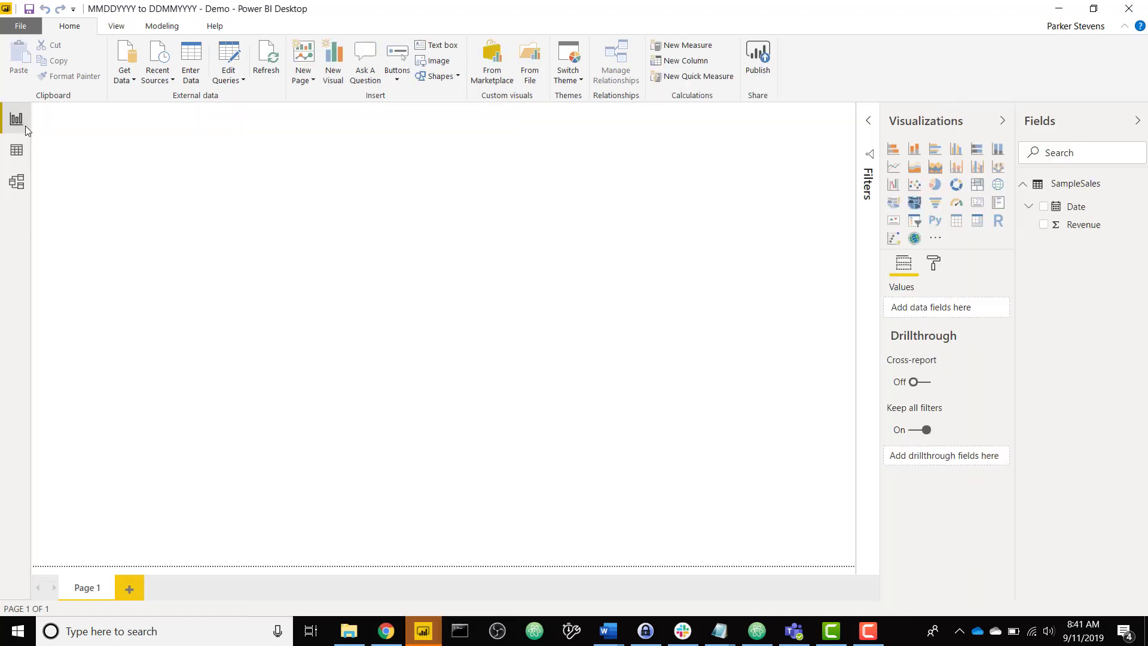
click(893, 166)
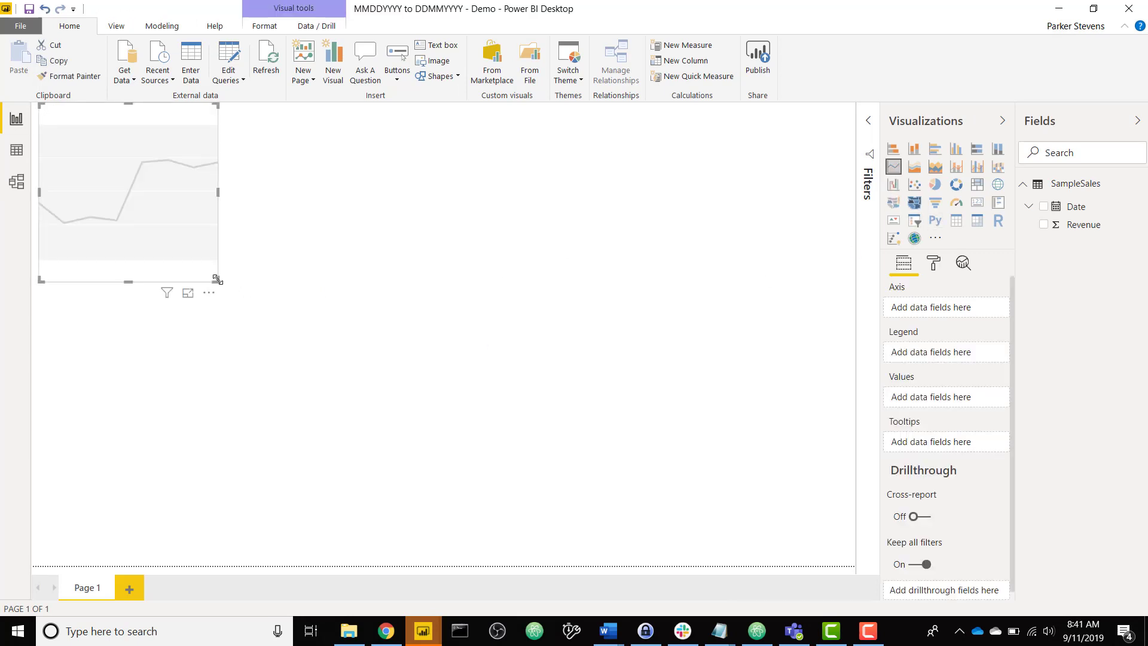
drag(217, 280, 268, 440)
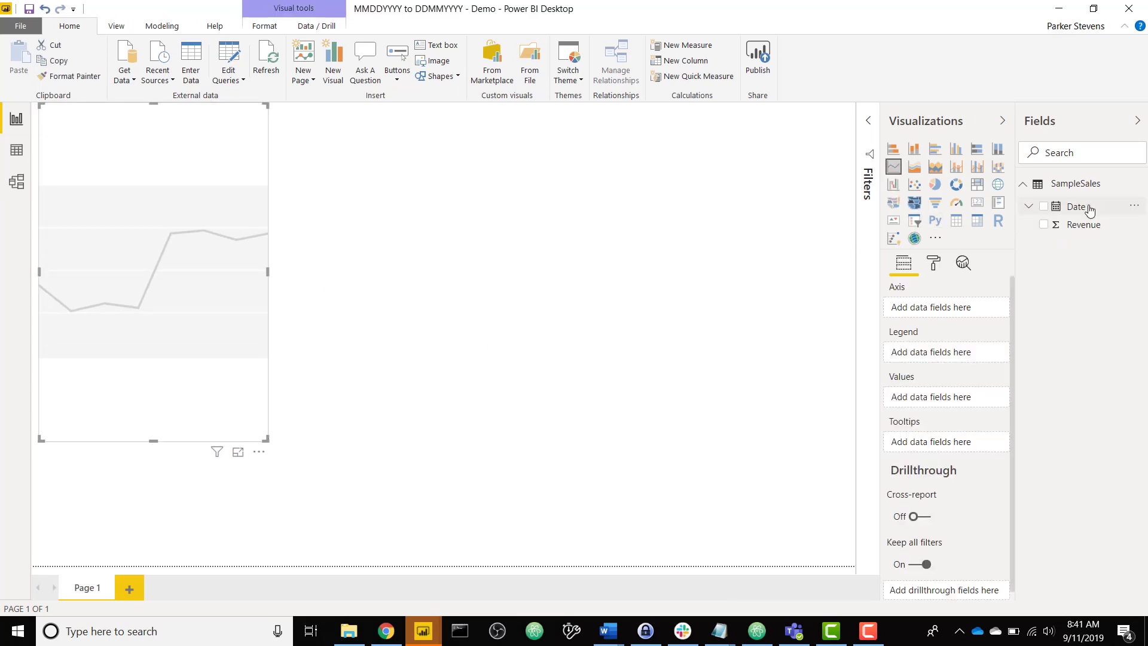
Plot Revenue by plain Date (not the hierarchy) and make the chart bigger.
drag(1088, 208, 933, 307)
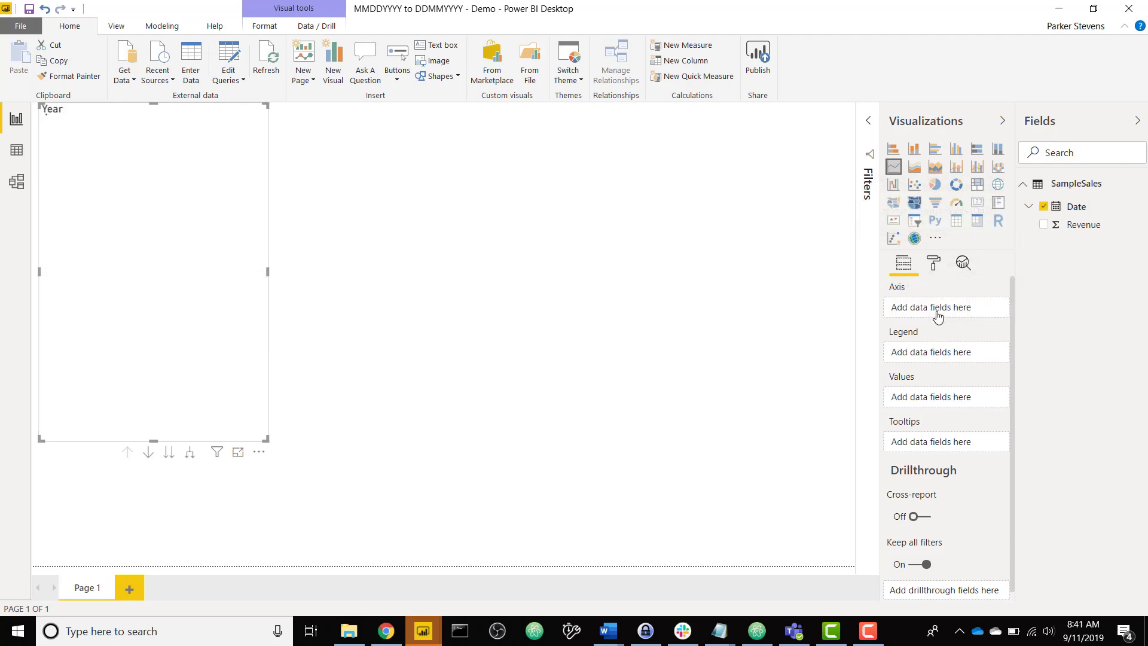
click(988, 307)
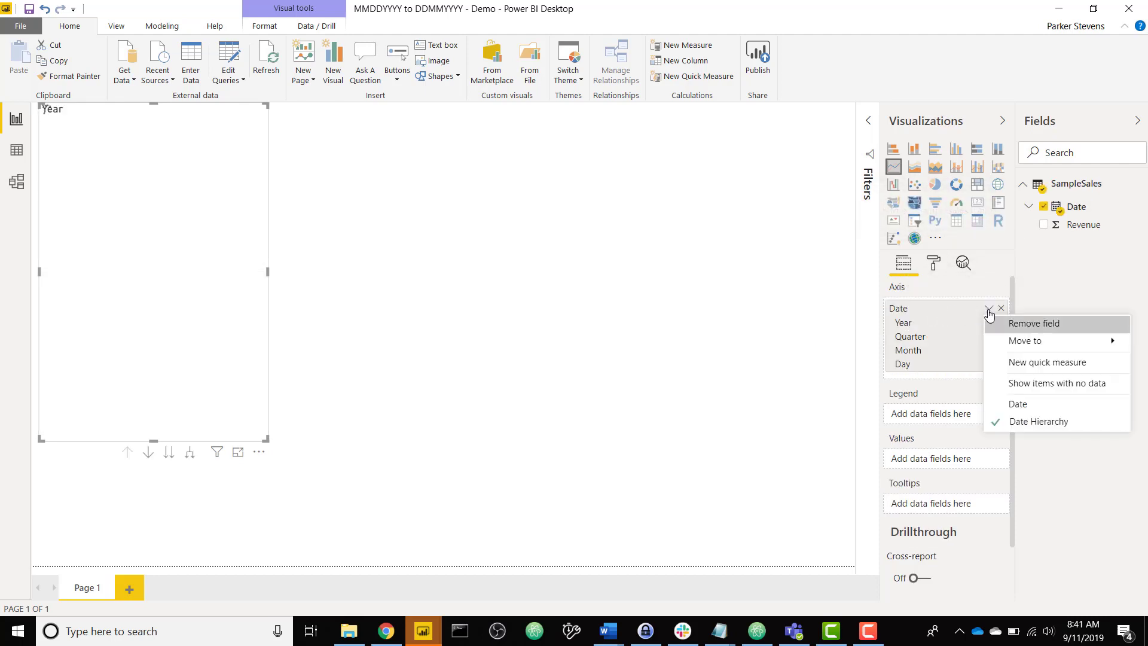
click(1017, 403)
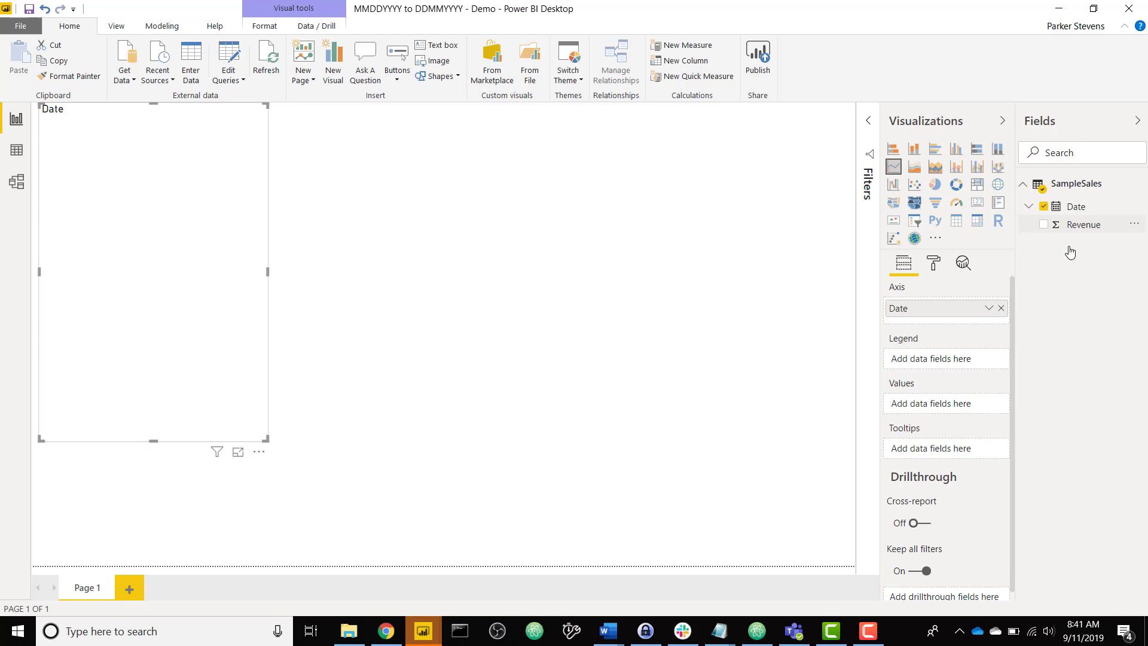
drag(1084, 225, 944, 408)
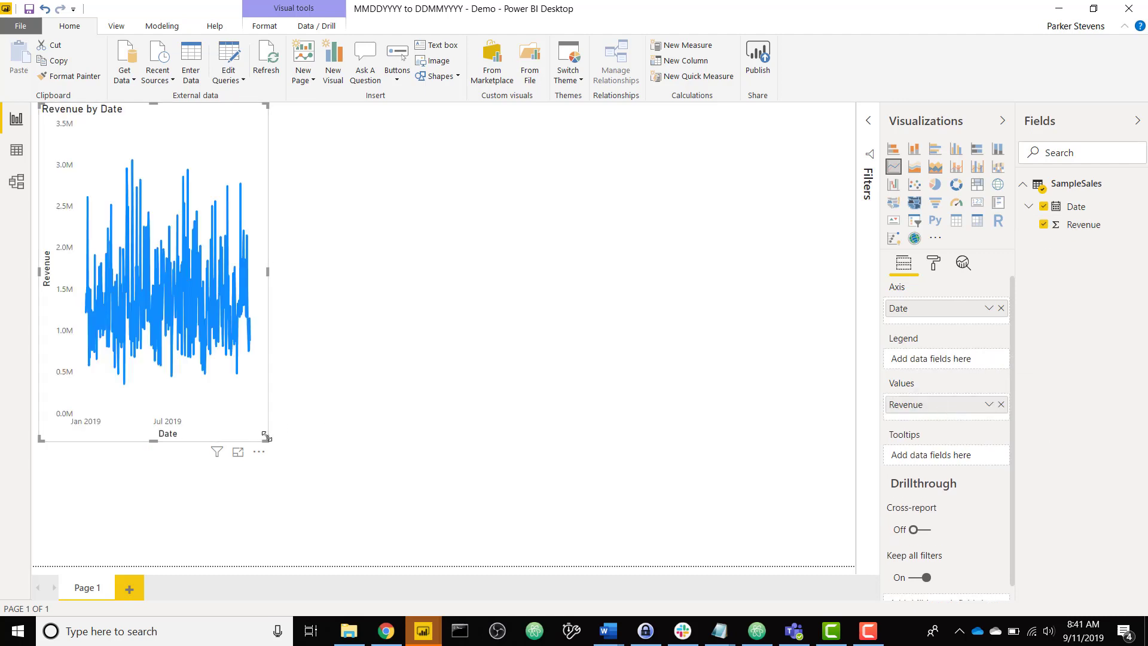
drag(324, 466, 359, 494)
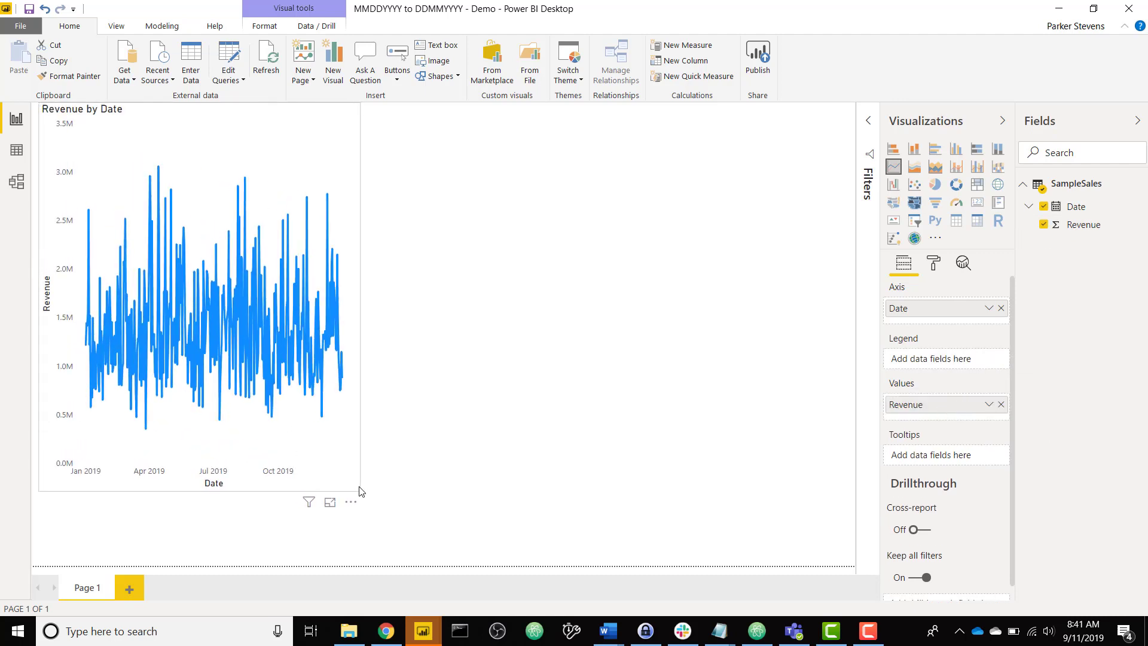
click(680, 260)
Add a page-level Date filter that keeps only 1/1/2019 through 1/5/2019.
click(868, 122)
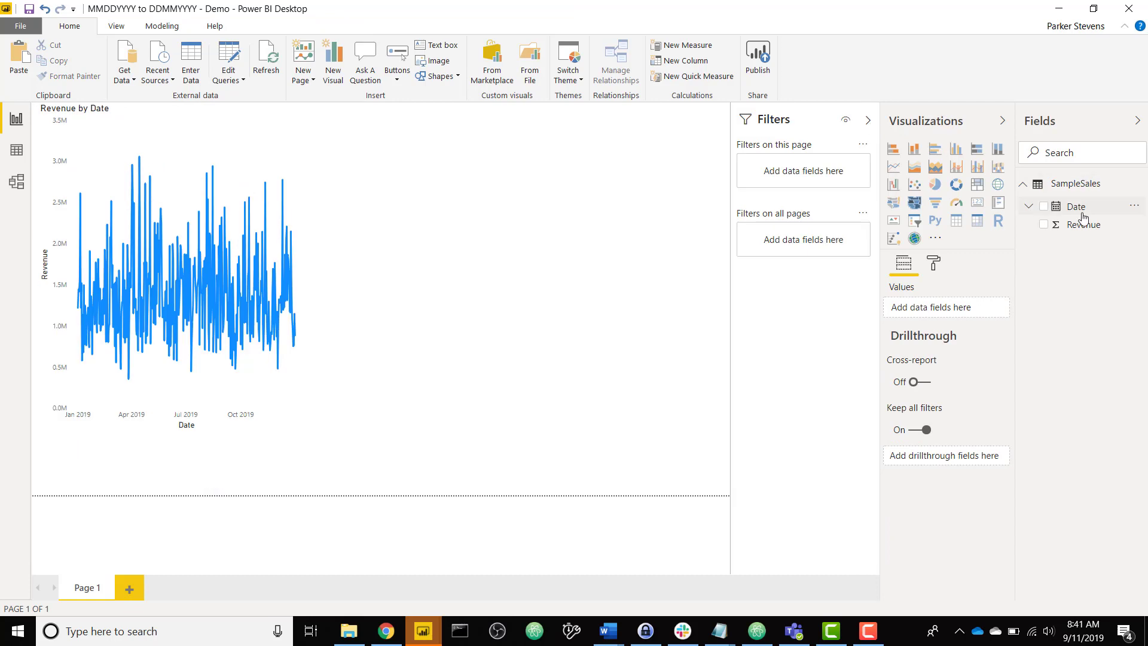
drag(931, 211, 803, 171)
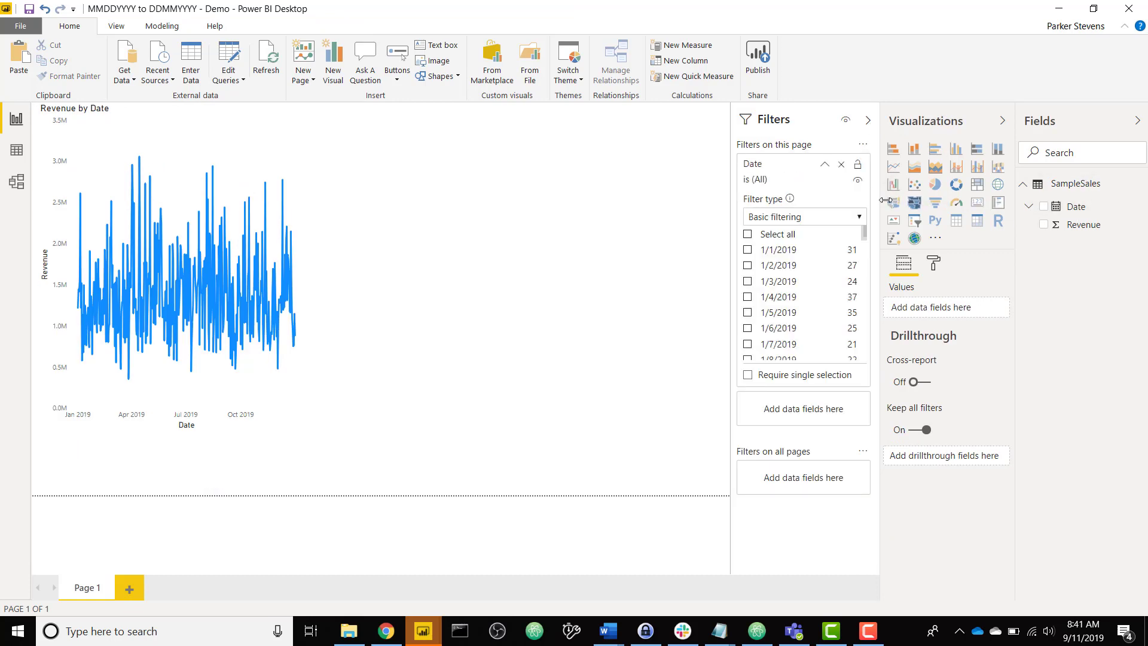
scroll(843, 287, down, 5)
scroll(844, 286, up, 5)
click(748, 250)
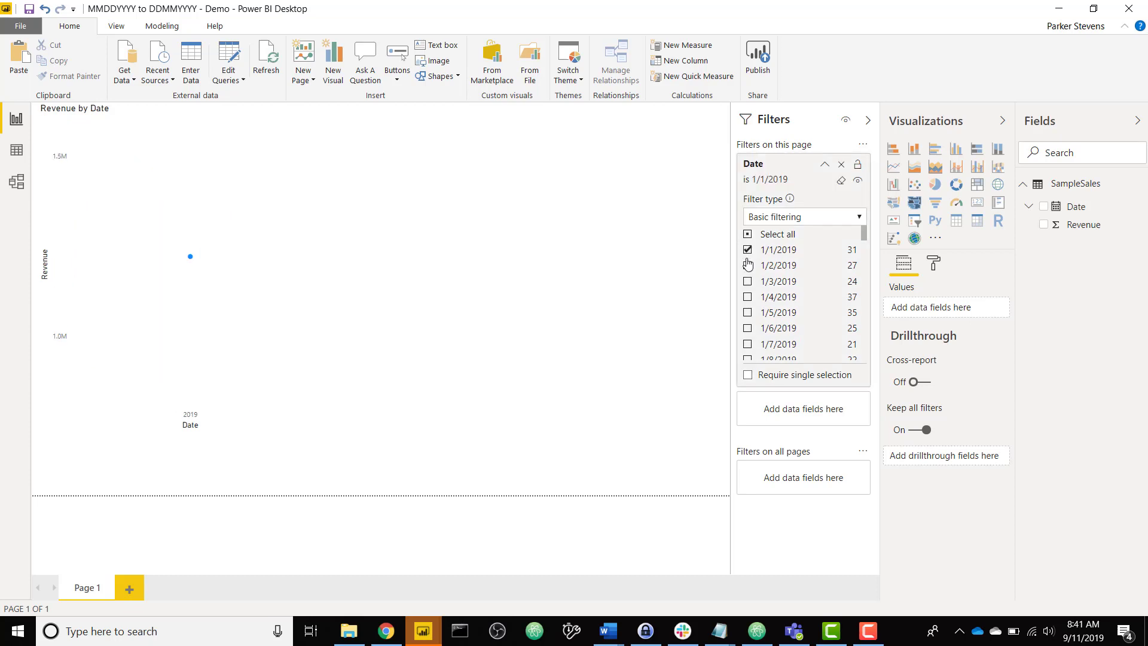
click(748, 265)
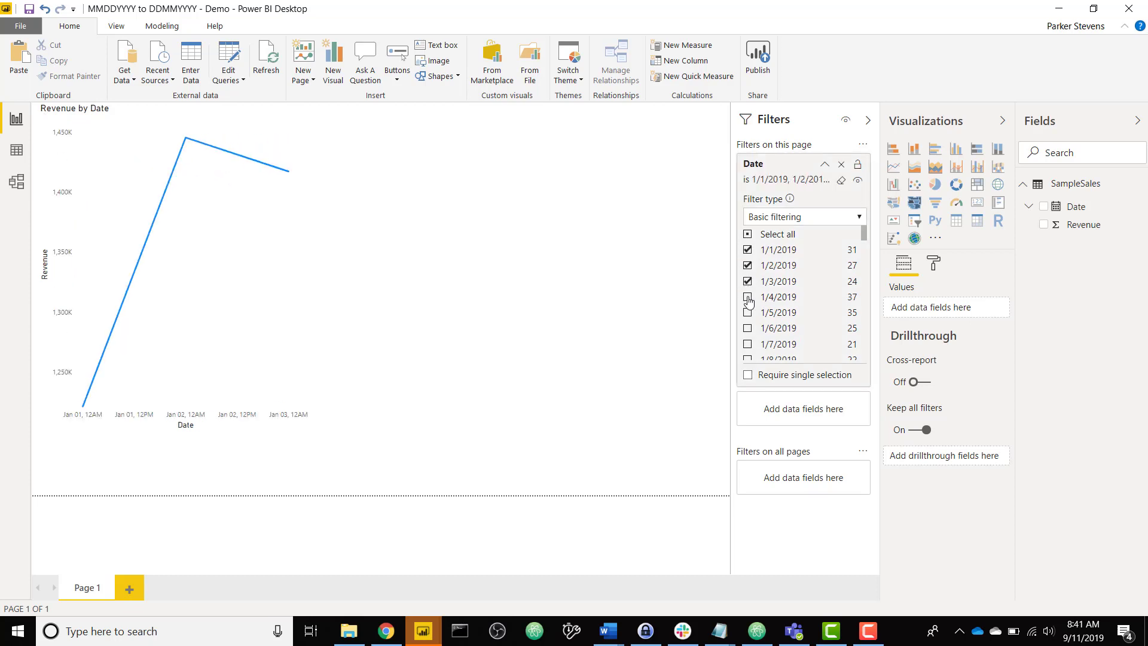
click(748, 297)
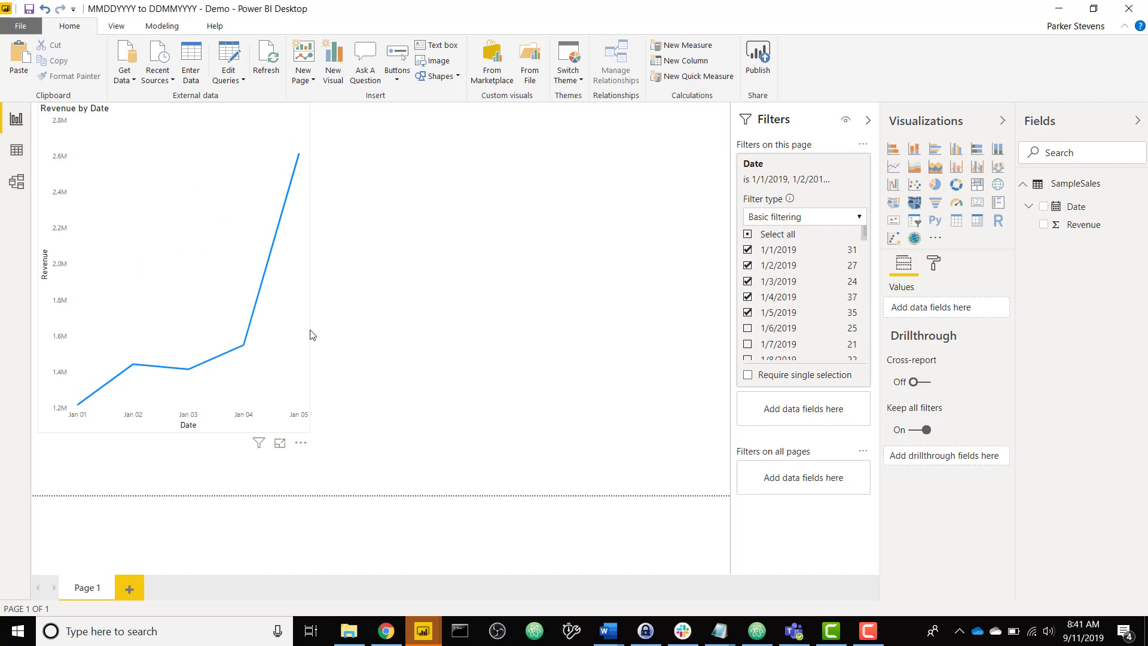
click(311, 334)
Set the chart's X axis type to Categorical so each date gets its own label.
click(933, 263)
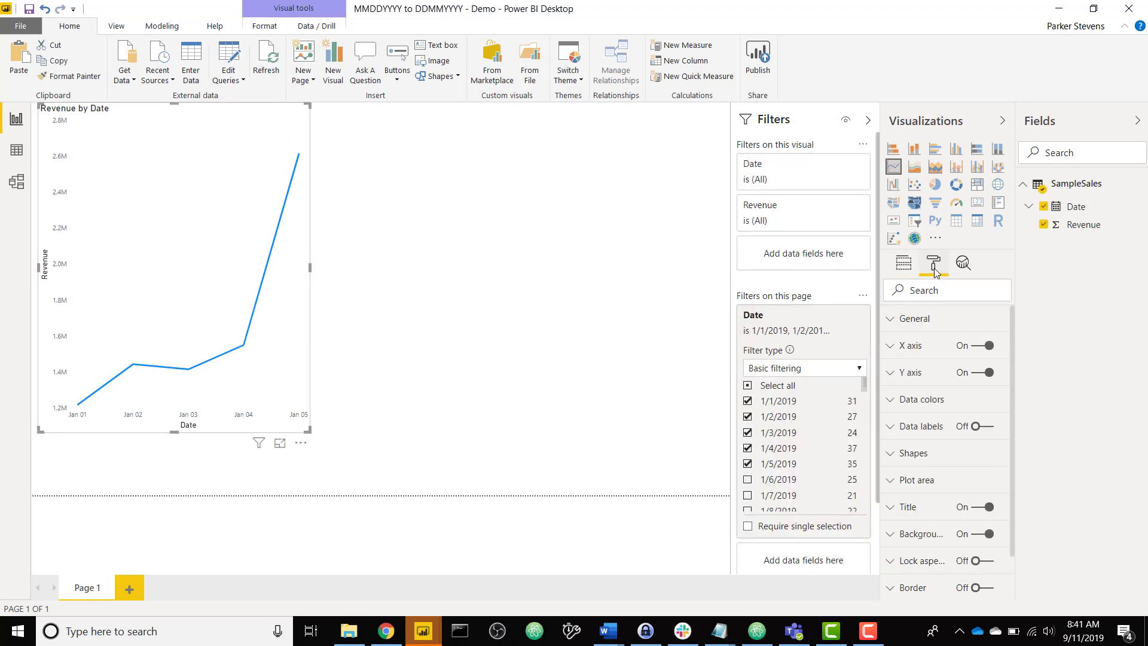
click(939, 345)
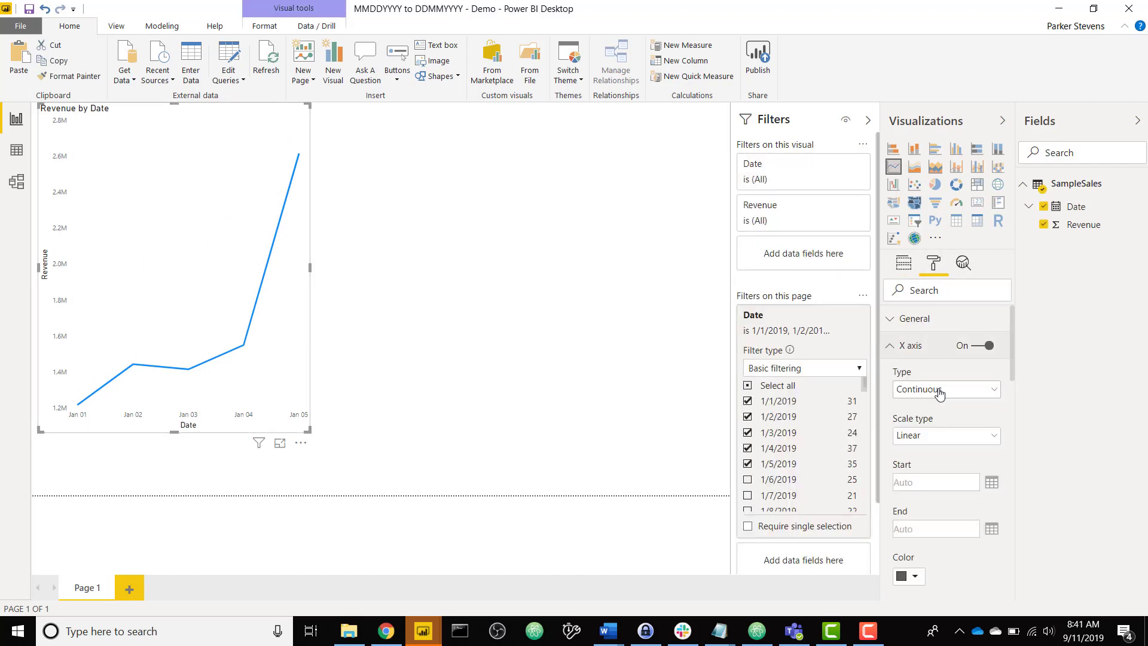
click(939, 391)
click(937, 425)
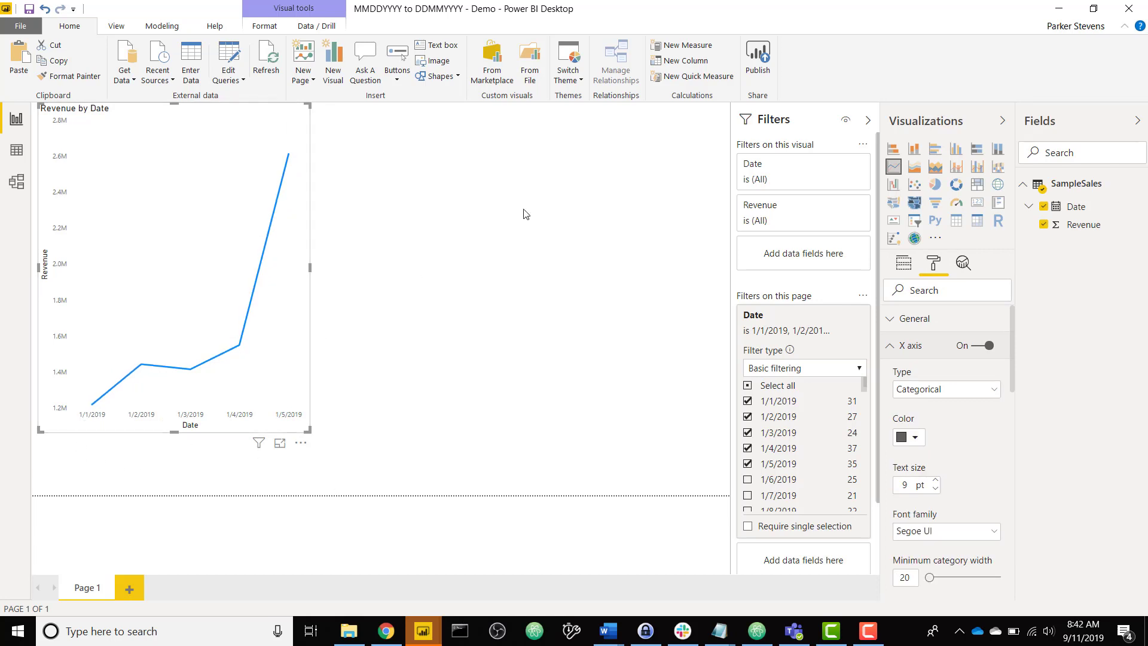
click(561, 328)
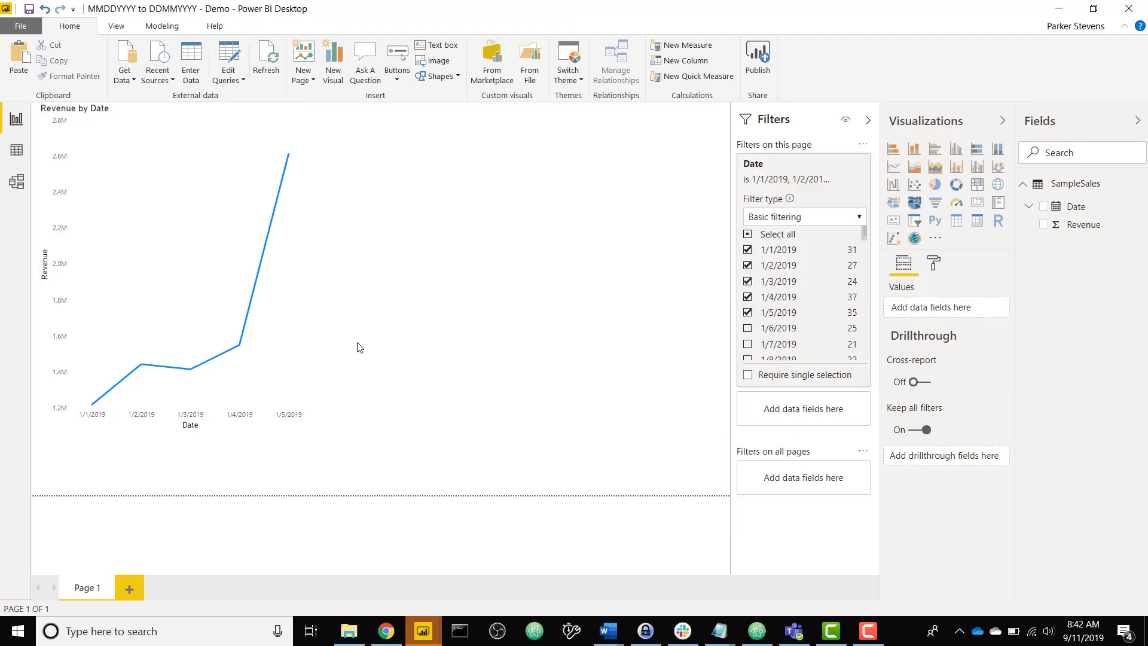
Move and widen the chart, and raise the x-axis label text size to 17 pt.
drag(269, 338, 328, 351)
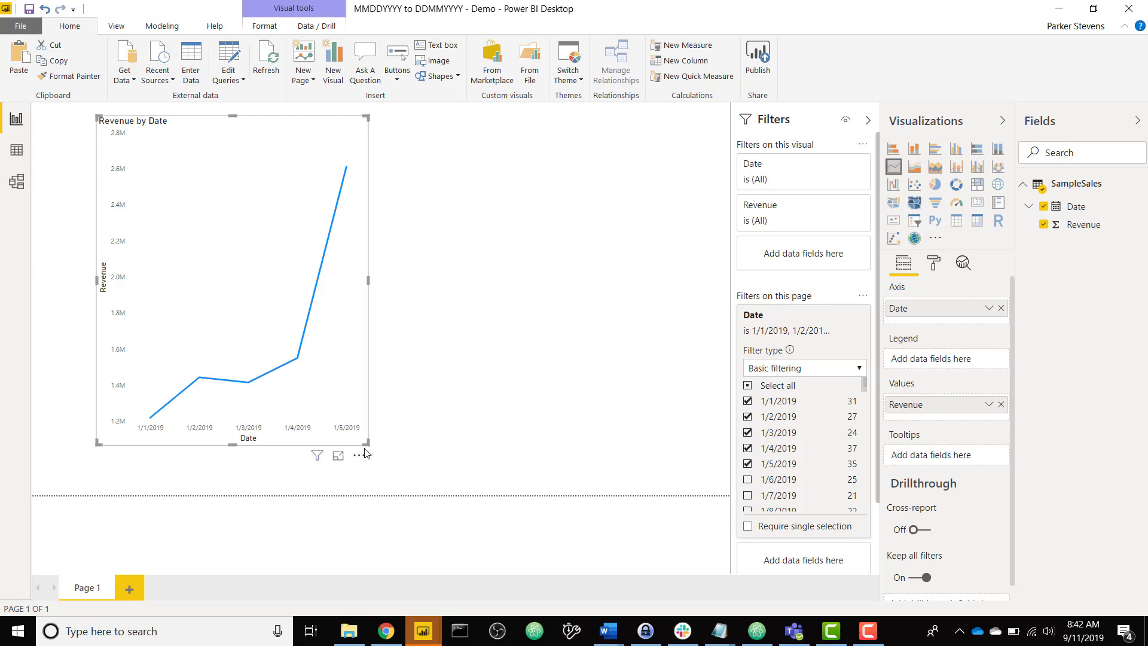
drag(367, 442, 640, 461)
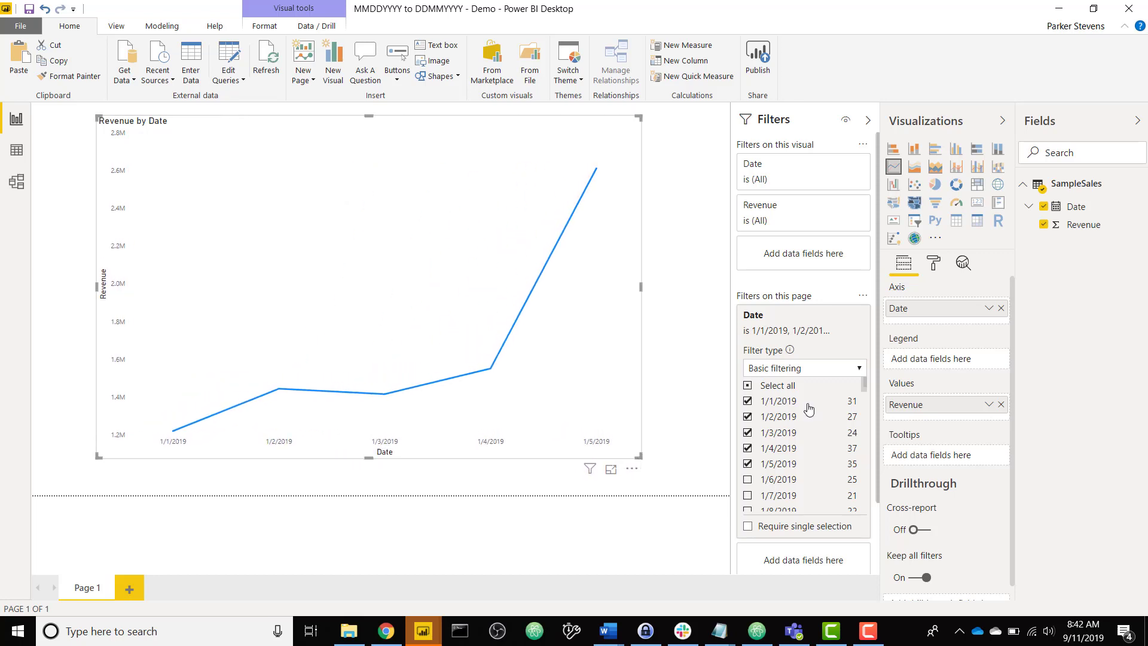
click(932, 262)
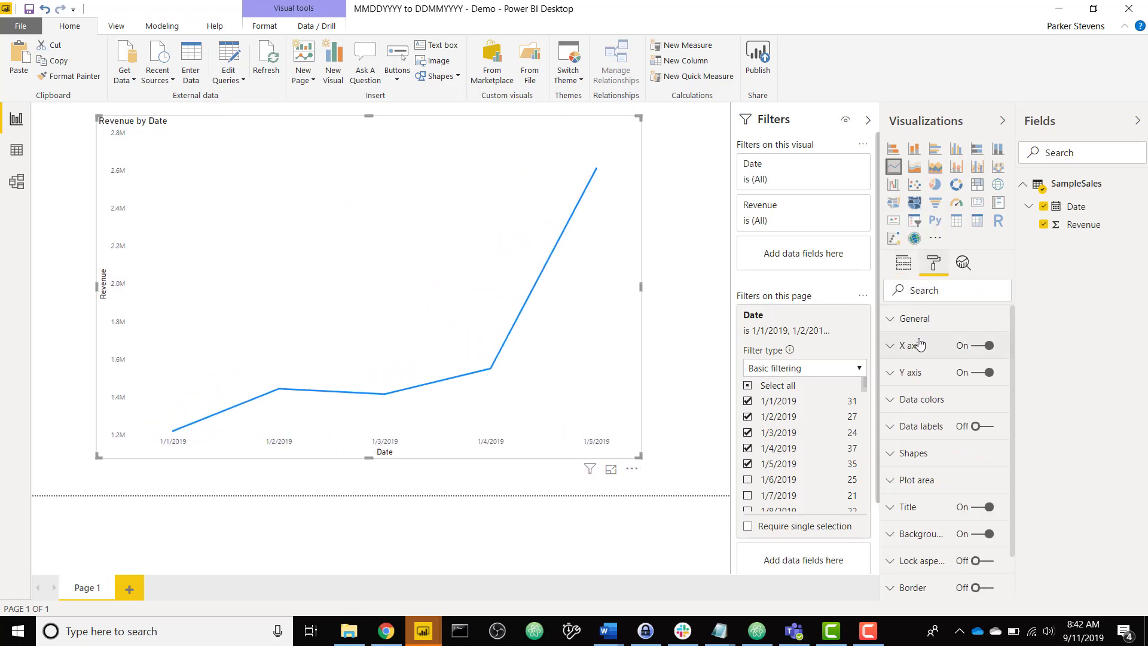
click(913, 345)
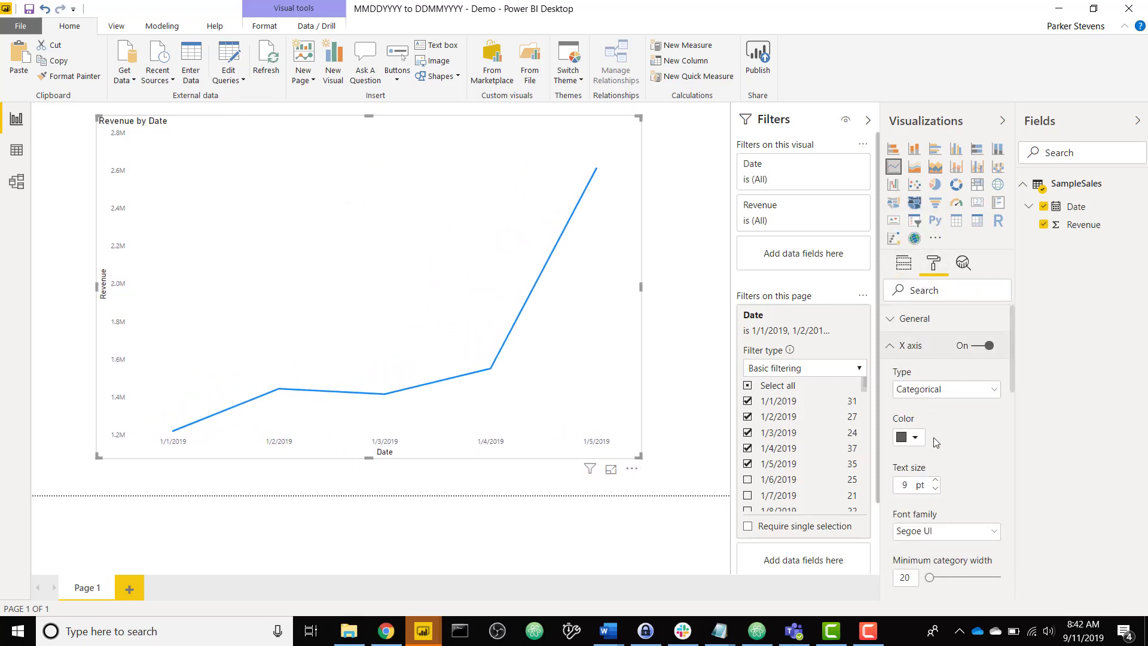
click(937, 481)
click(936, 482)
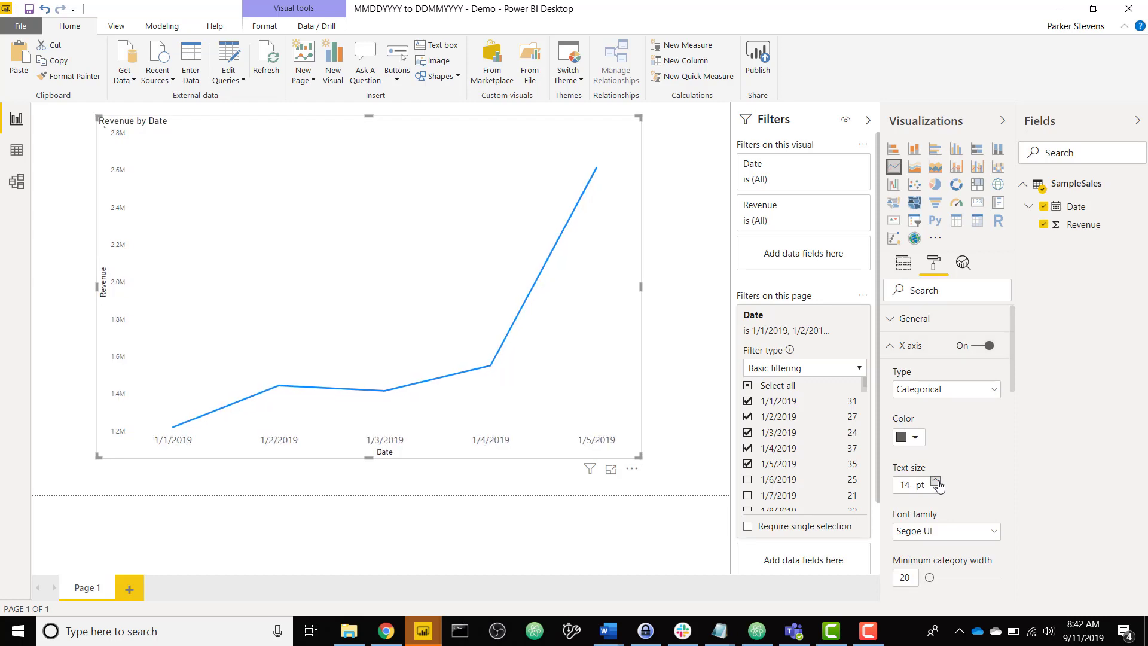
click(937, 481)
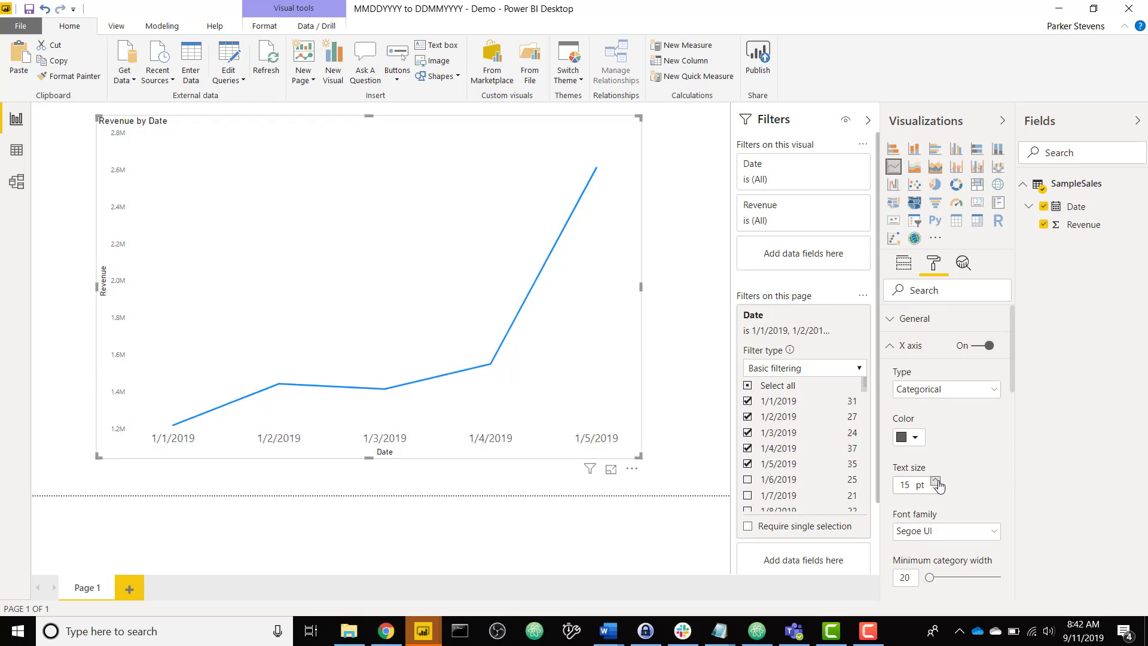
click(669, 362)
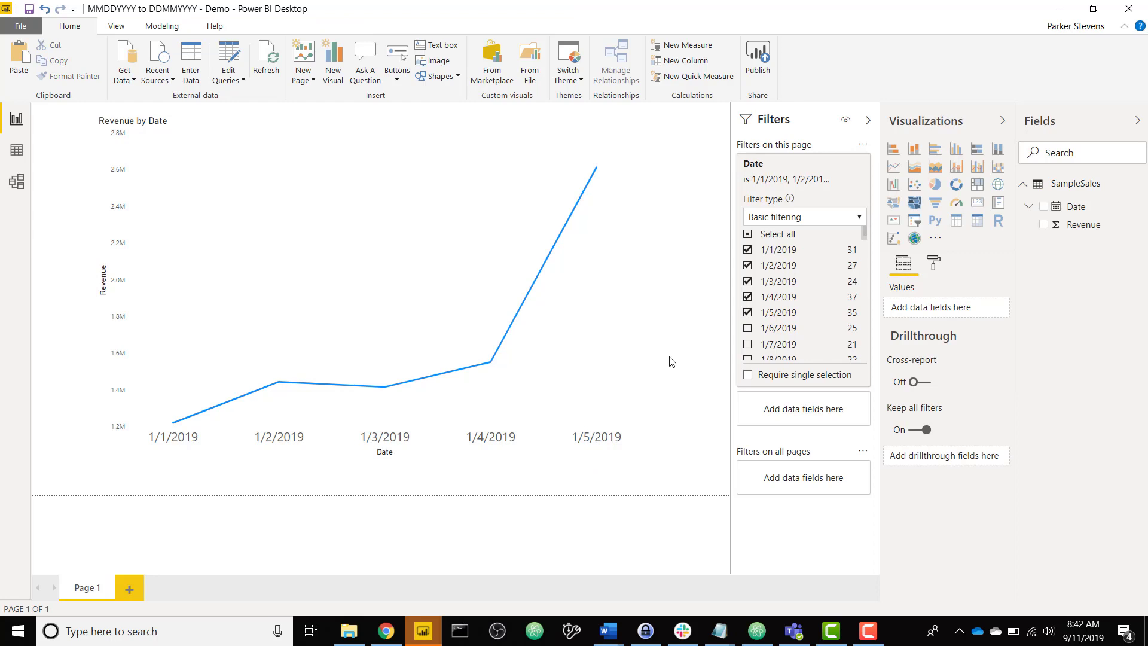
In Model view, show the SampleSales Date field's properties and keep its data type as Date.
click(16, 187)
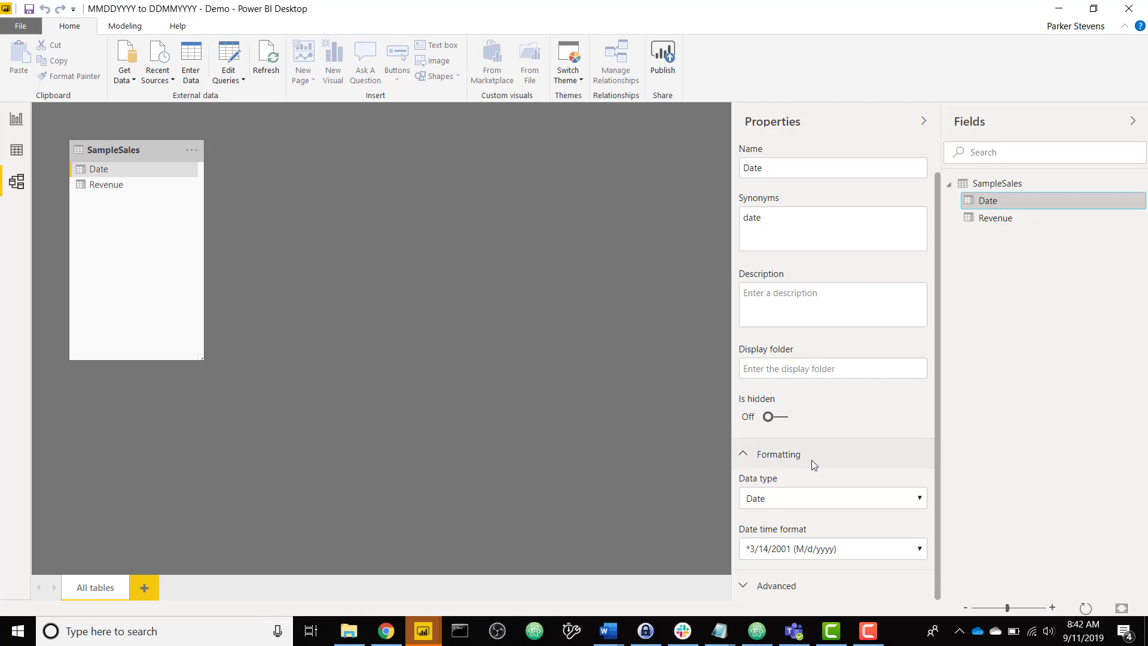
click(798, 503)
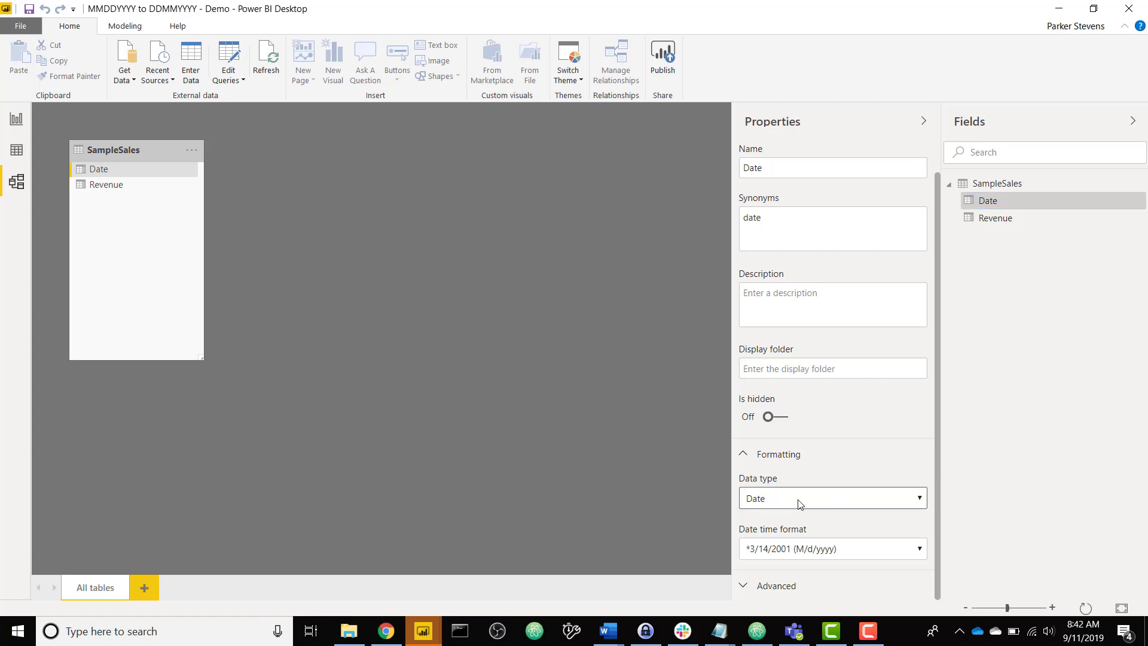
click(799, 504)
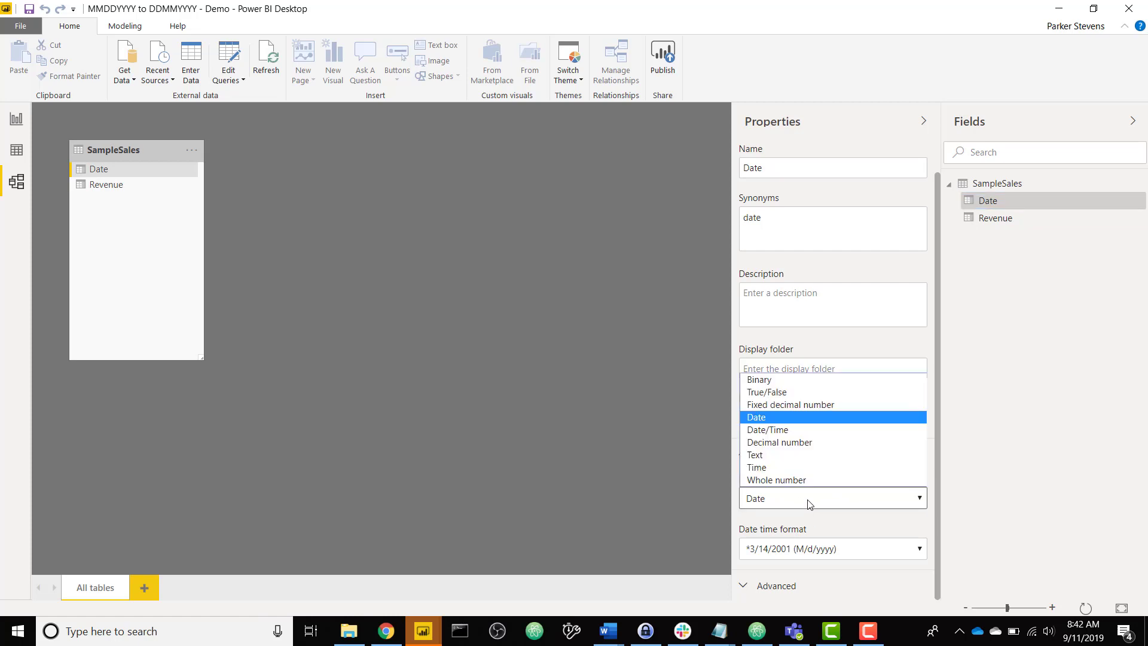
click(886, 503)
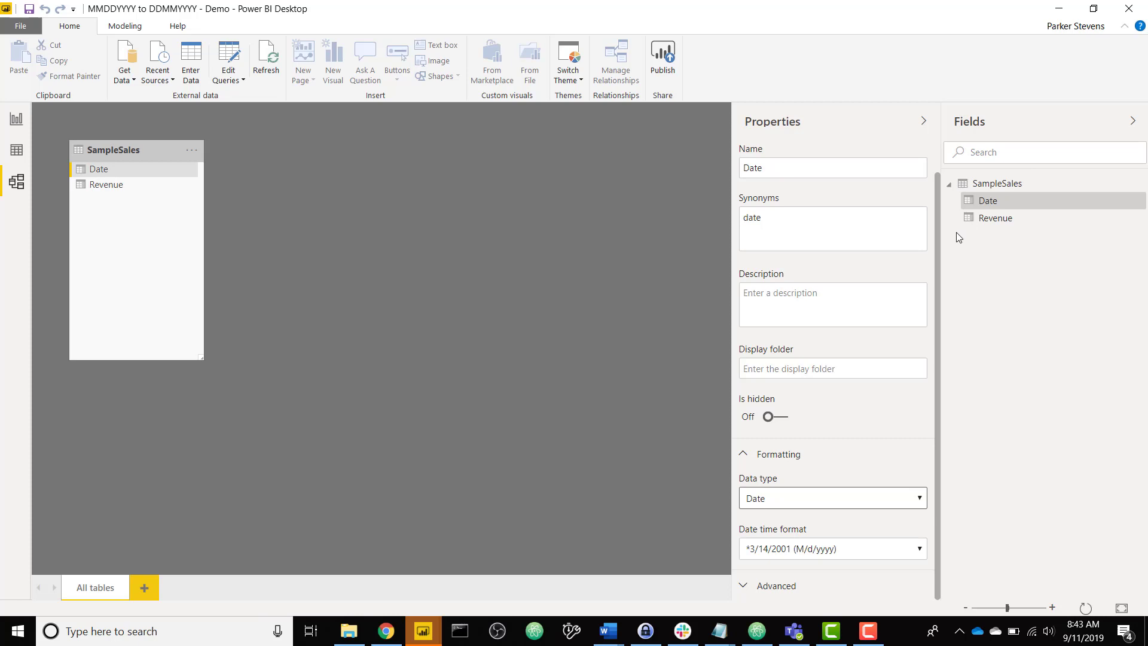
click(124, 25)
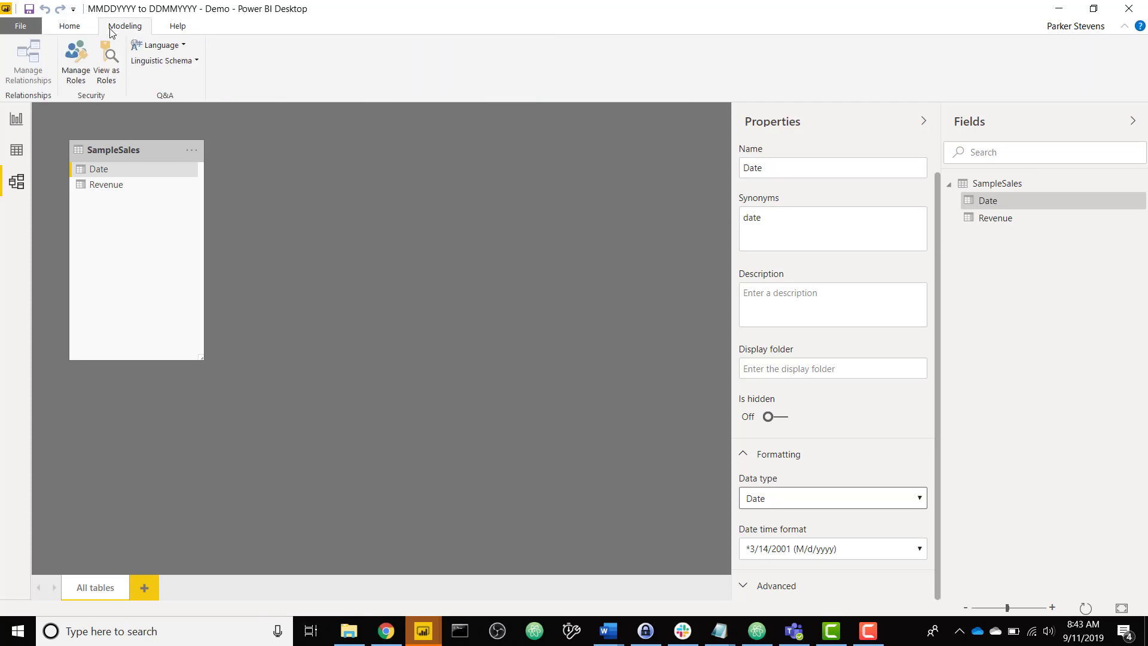
click(16, 150)
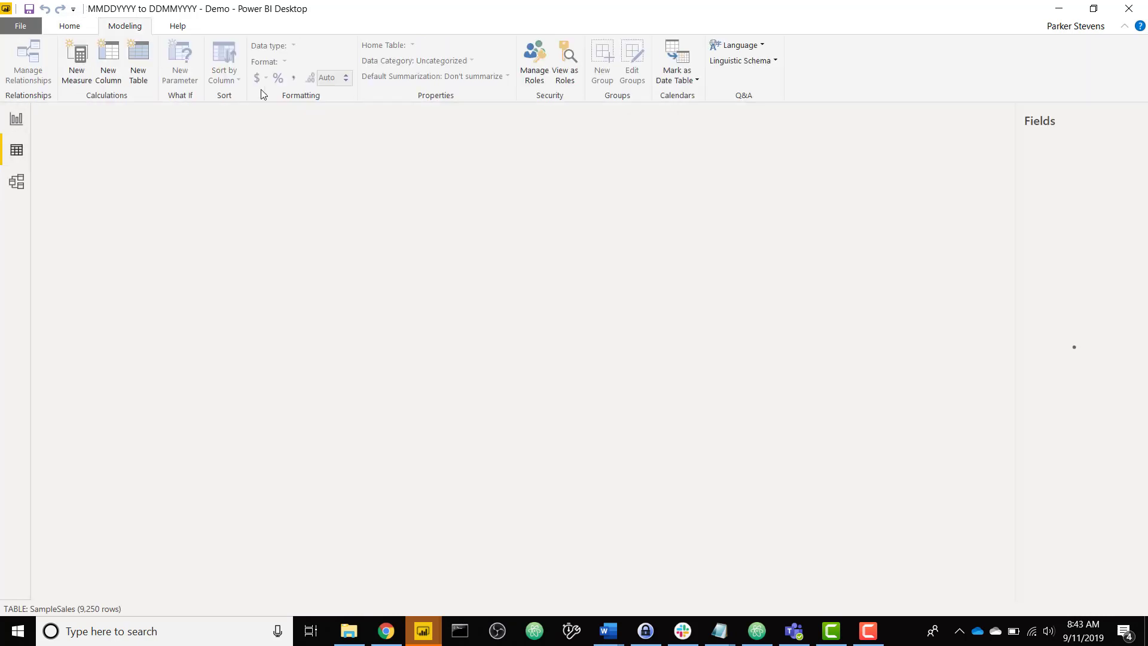
click(52, 136)
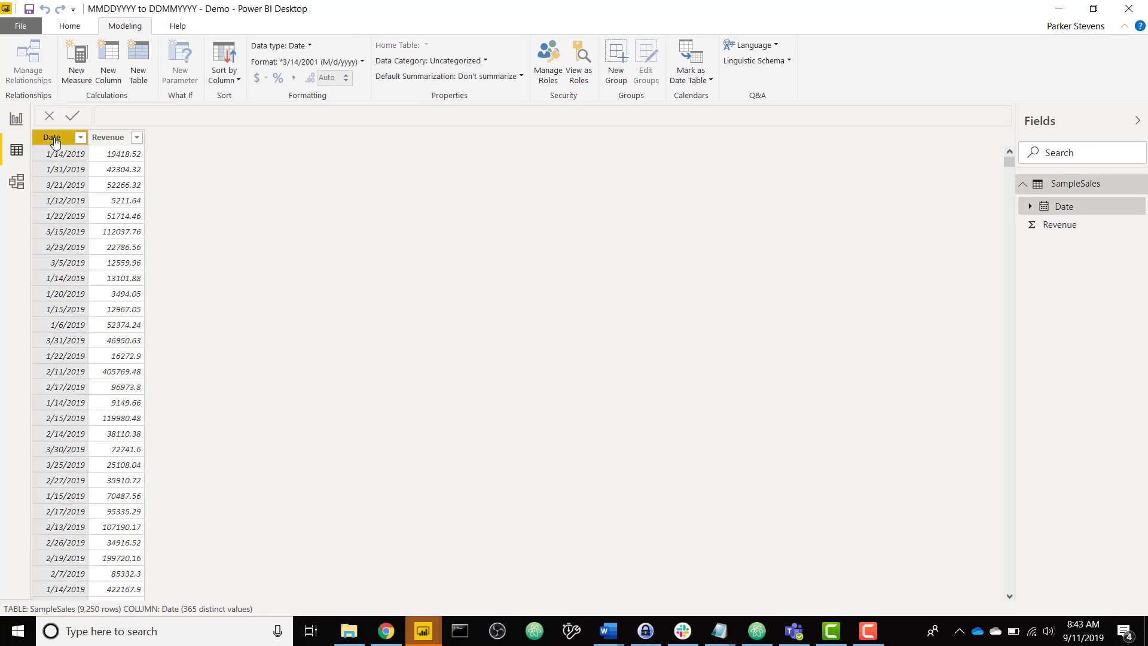
click(305, 61)
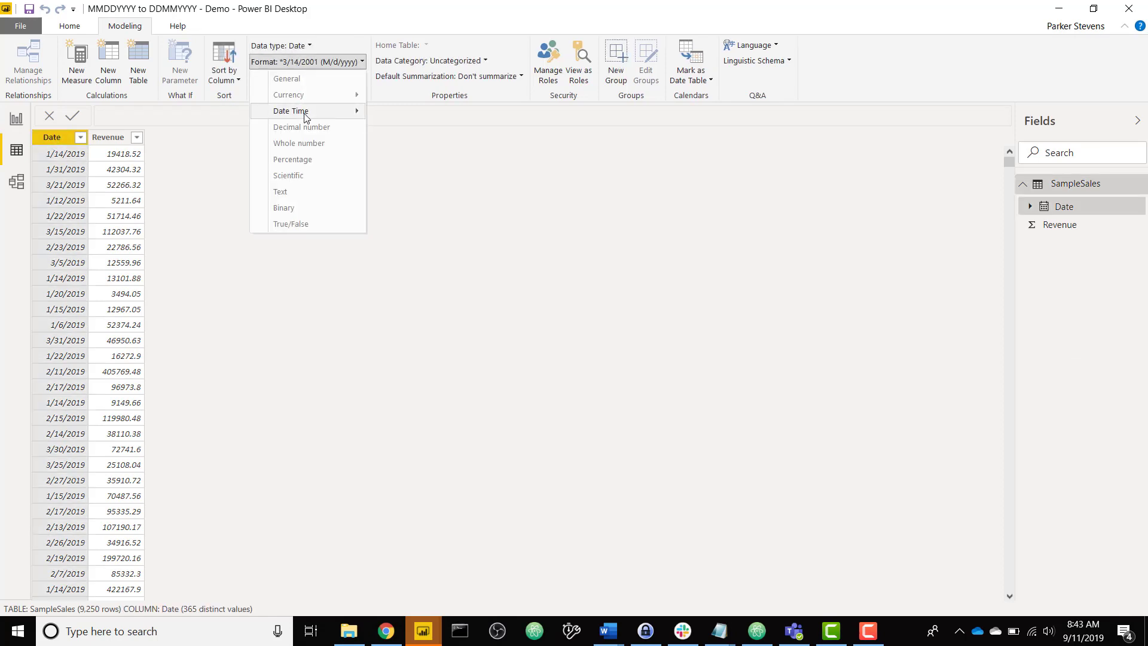
mouse_move(291, 110)
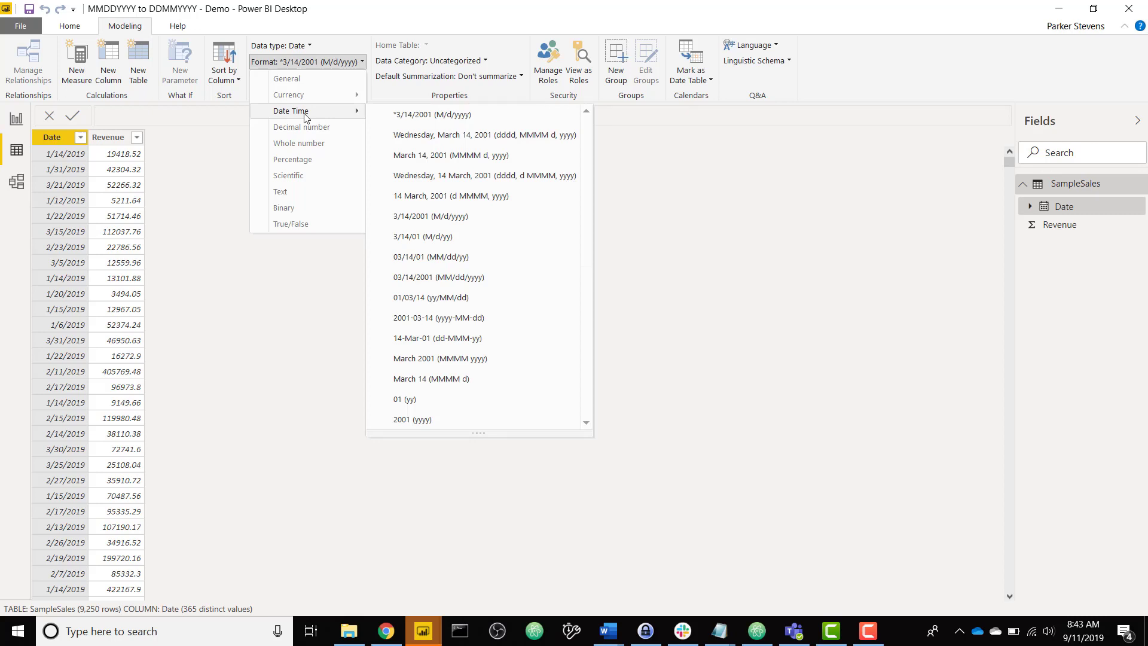
click(14, 189)
click(17, 184)
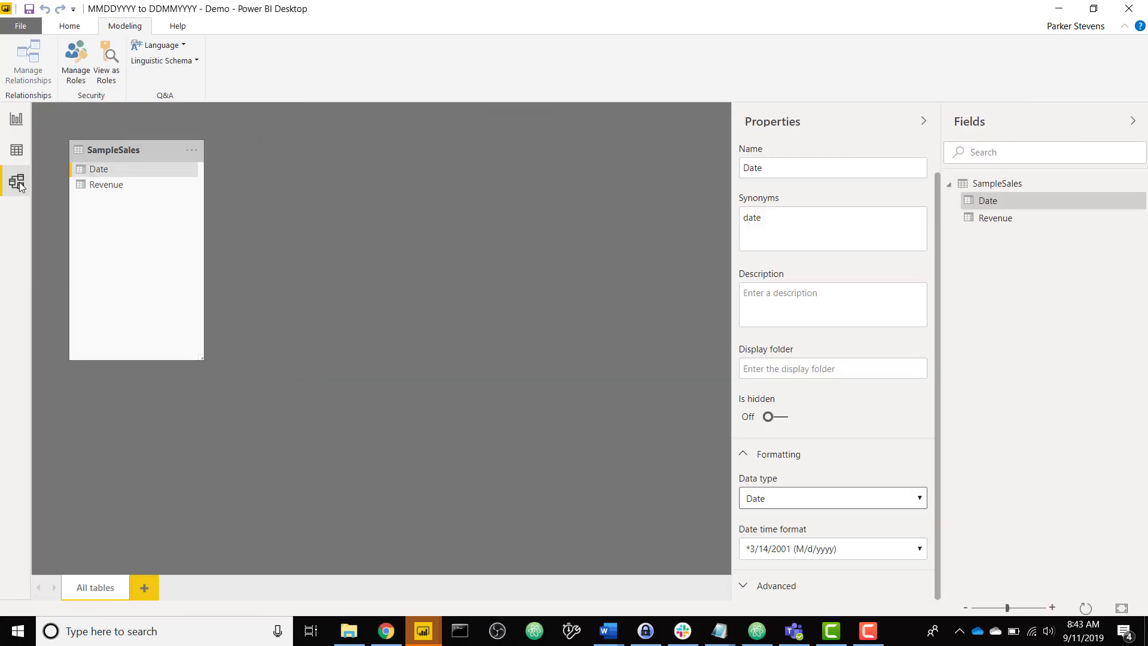
Change the Date field's format to Custom, replacing m/d/yyyy with d/m/yyyy.
click(828, 548)
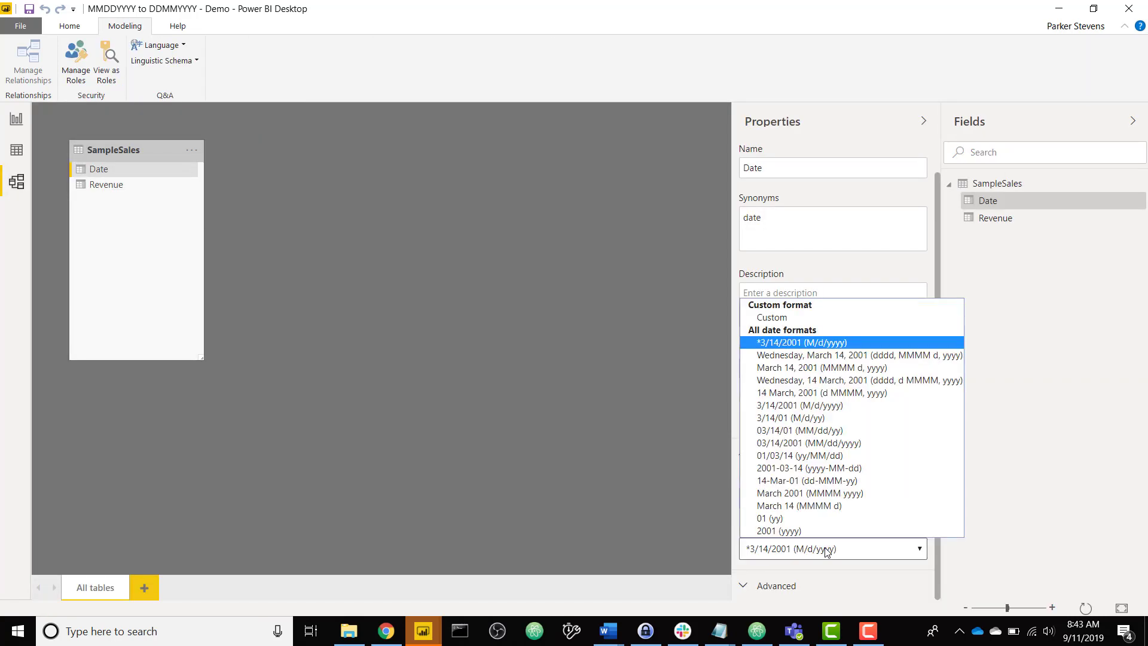
click(823, 317)
scroll(861, 443, down, 3)
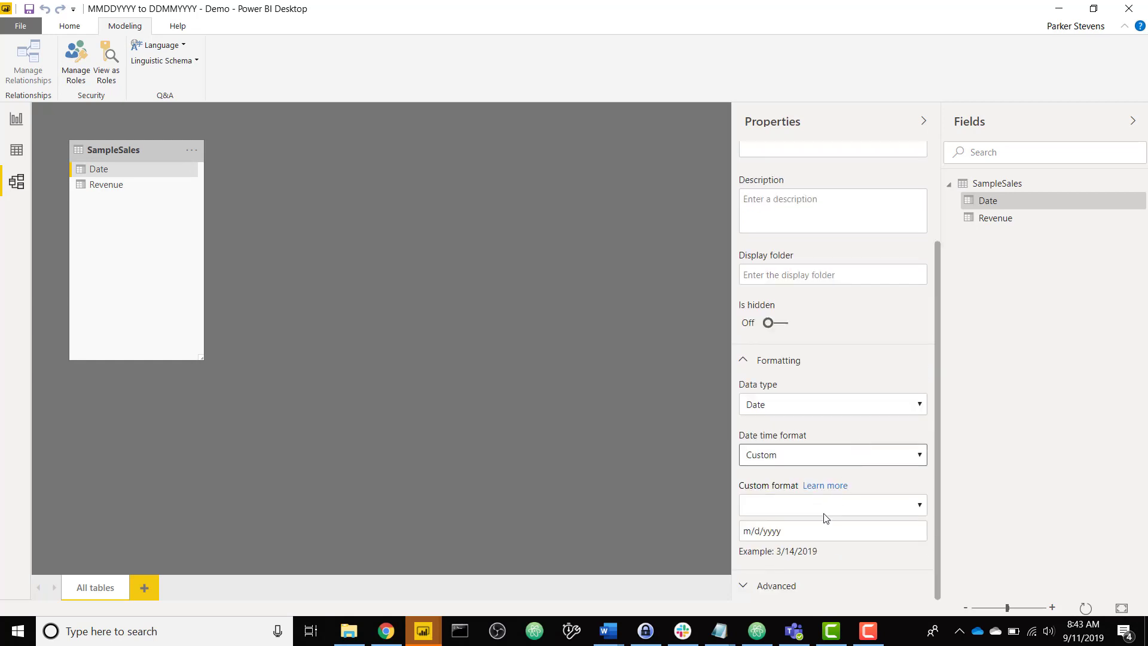
click(825, 532)
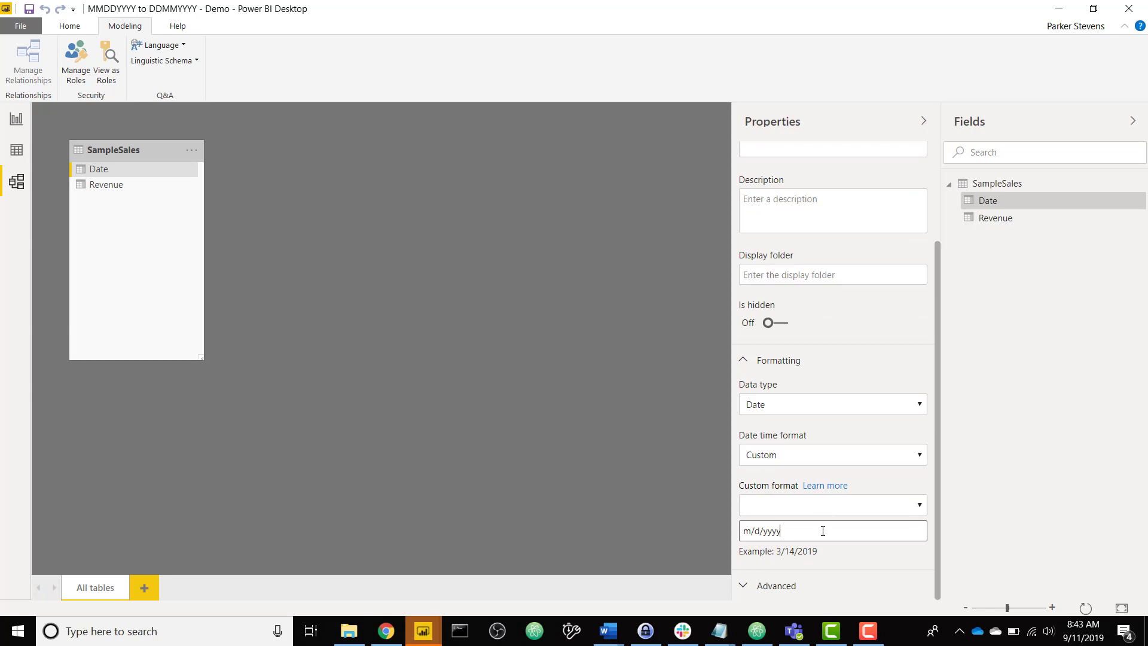
double_click(825, 532)
text(d/m/)
text(yyyy)
key(Return)
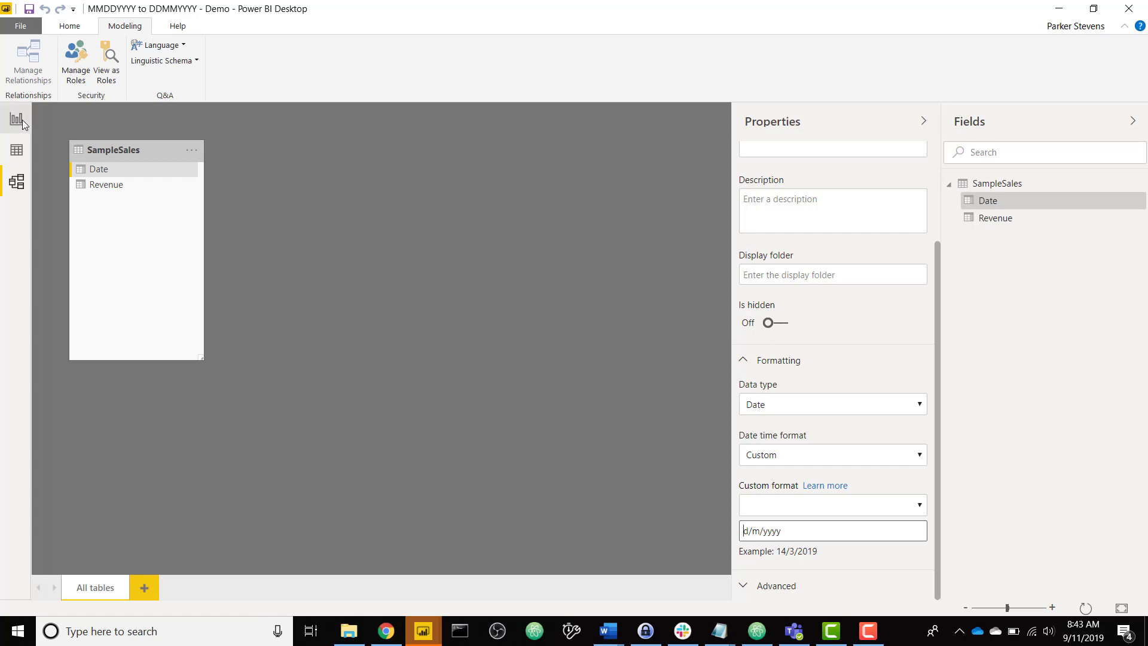
Go back to the report, briefly revisit Model view, then return to the revenue chart.
click(17, 120)
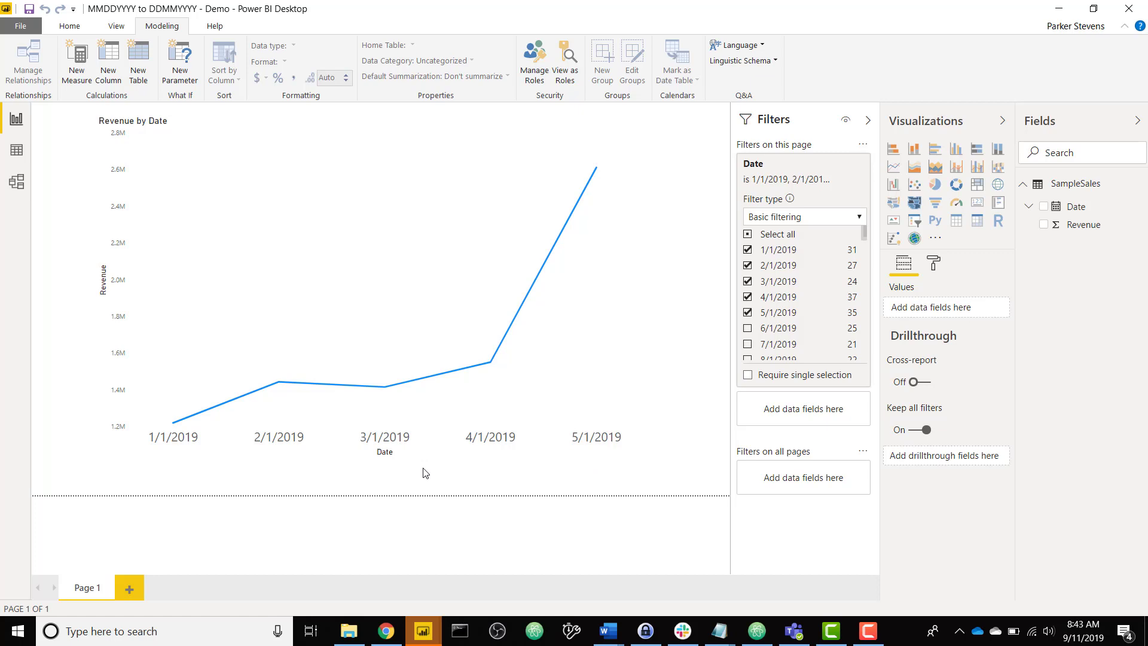
click(16, 180)
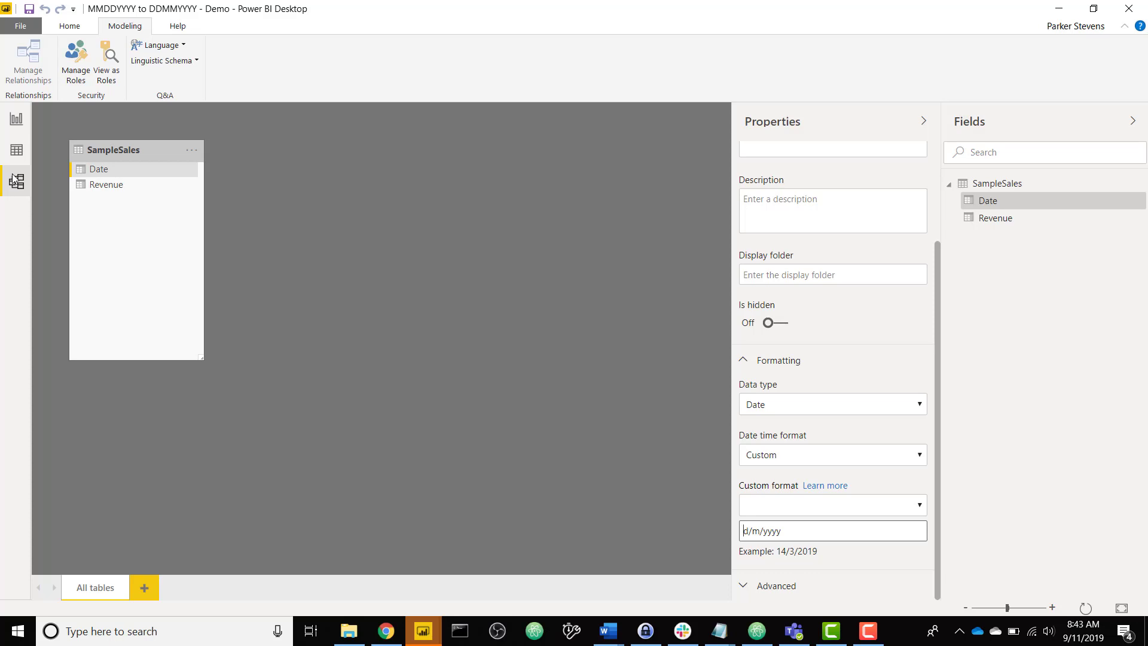
click(17, 118)
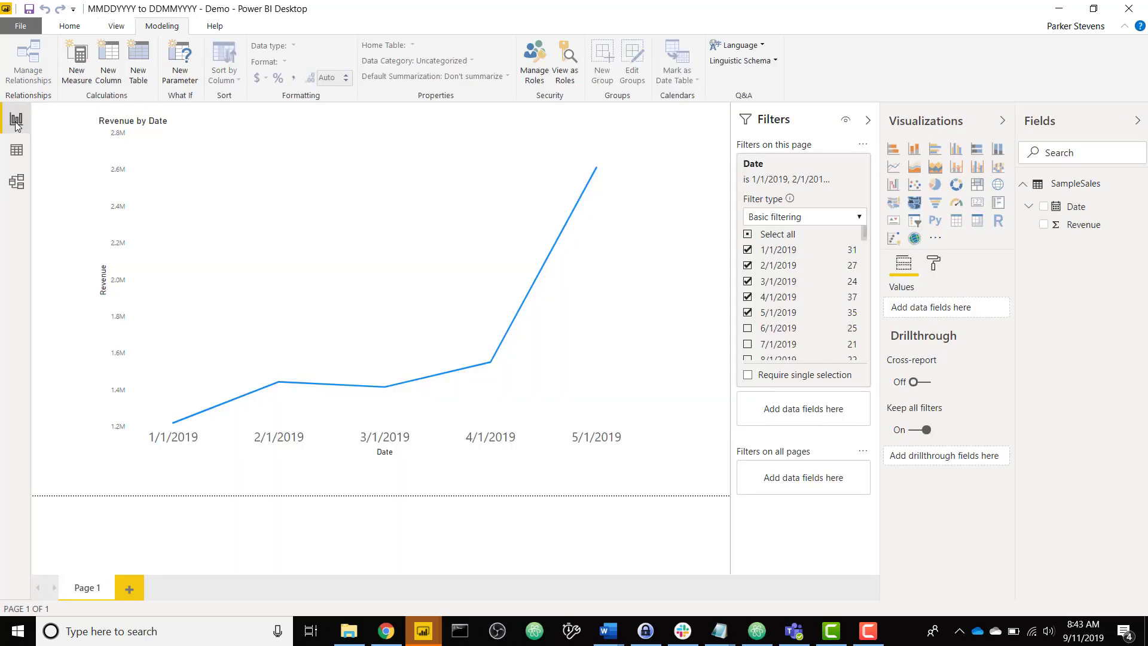